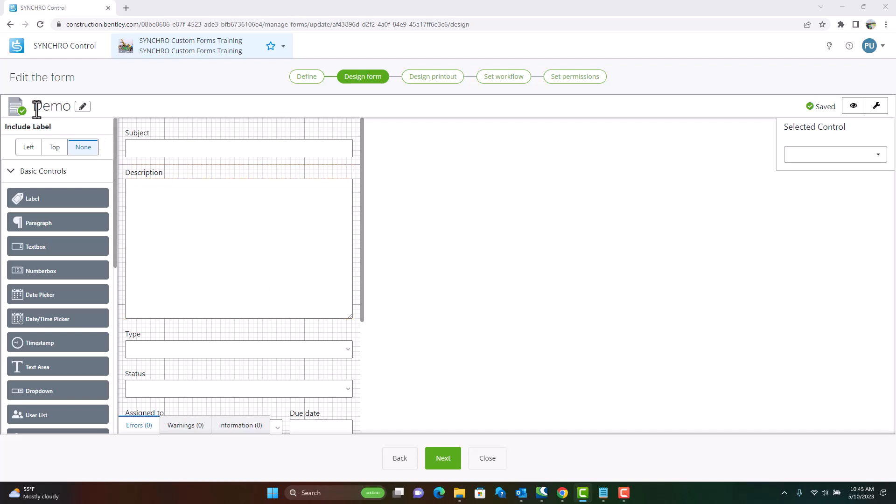
Step: Rename the form as "The Training Form"
click(83, 107)
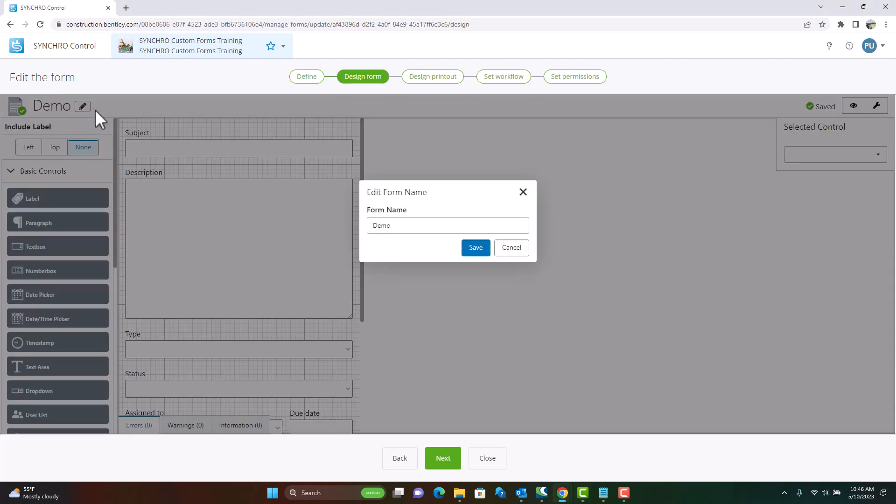
drag(372, 225, 397, 225)
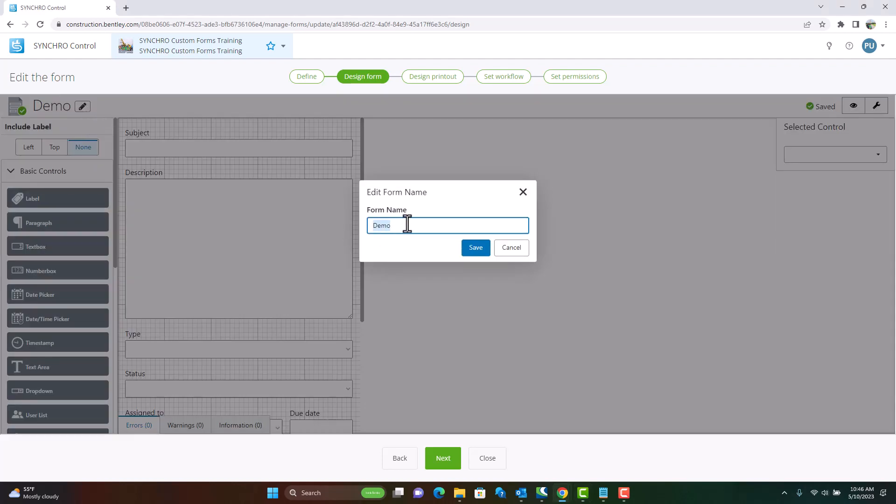
text(The Training For)
click(476, 249)
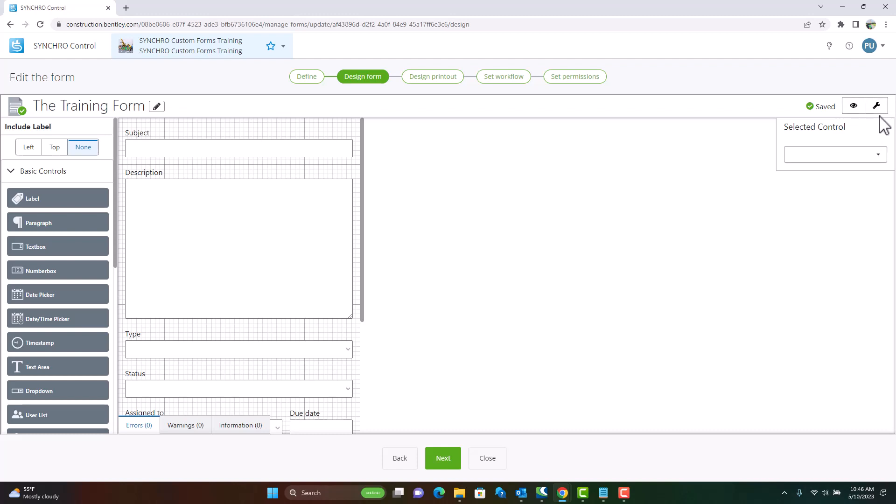
Step: Preview the form, look through its fields and the options of the Type dropdown, and close the preview
click(854, 111)
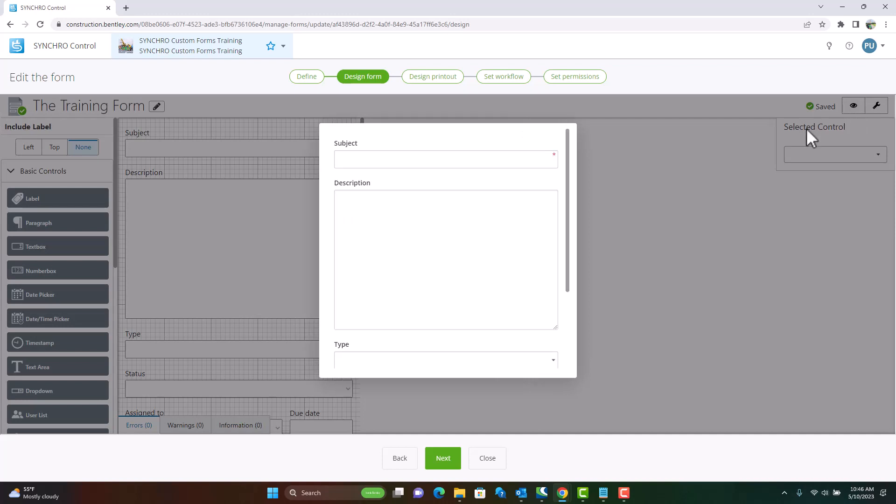
mouse_move(567, 145)
mouse_down()
mouse_move(567, 240)
mouse_move(570, 130)
mouse_up()
scroll(467, 206, down, 3)
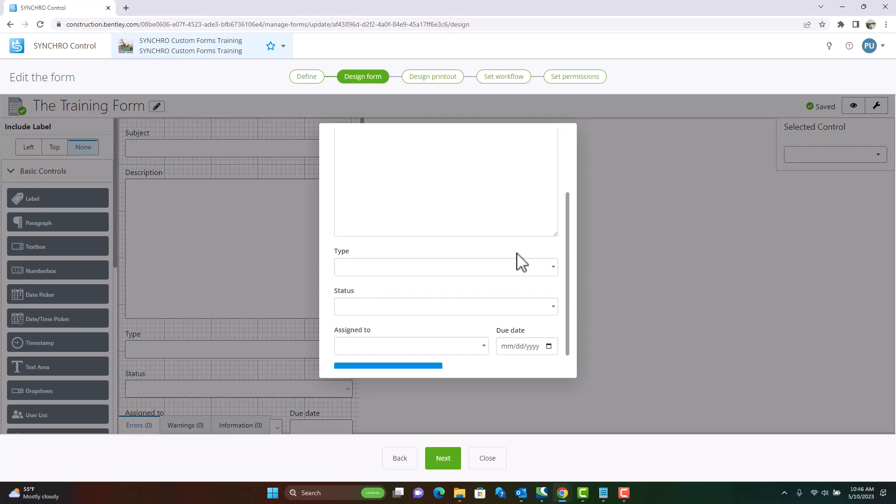
click(555, 268)
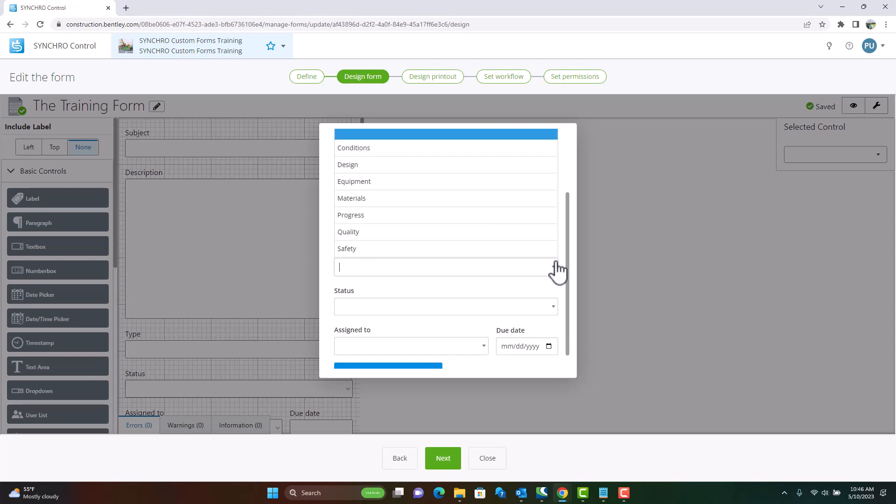
click(637, 214)
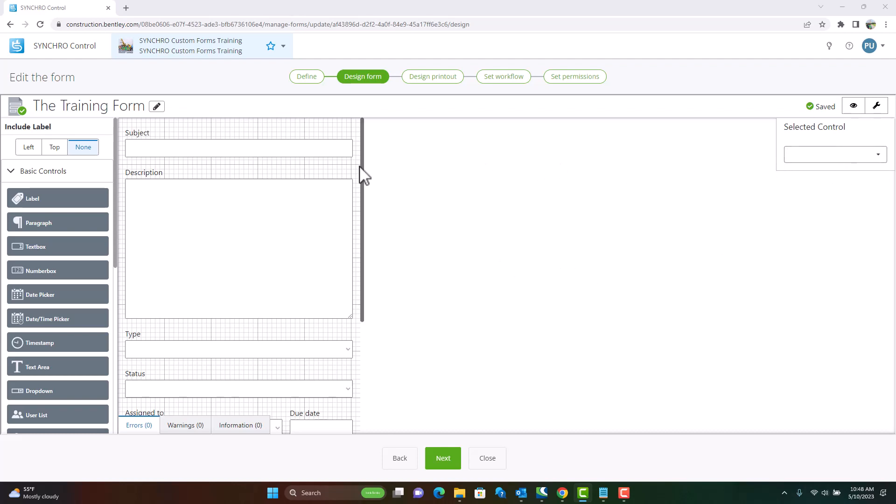
Step: Inspect the properties of the Description control, and the properties and styles of the canvas
click(331, 180)
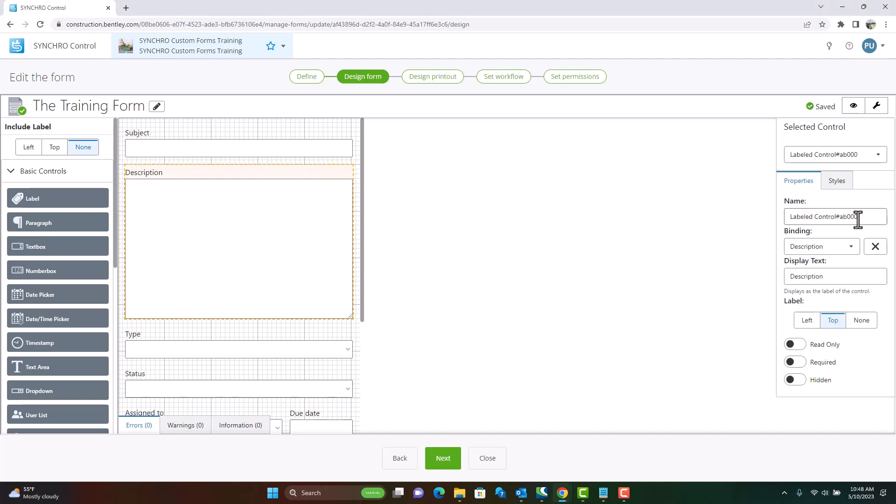
click(357, 322)
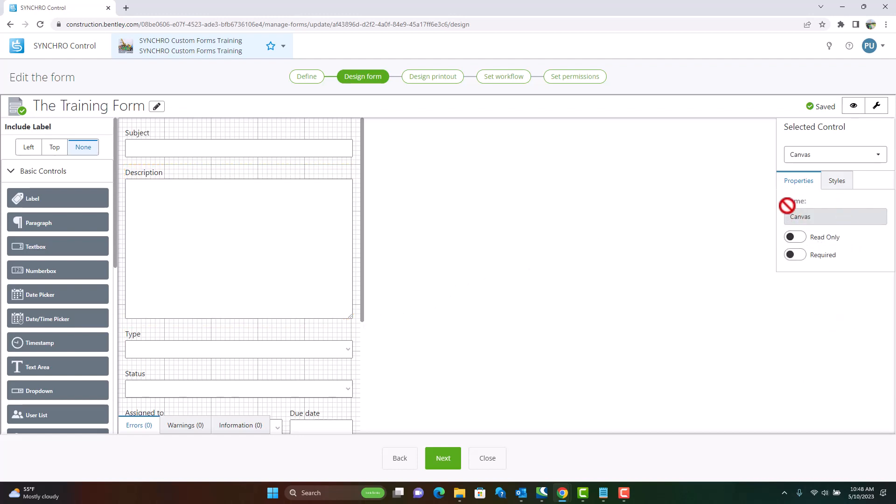
click(838, 186)
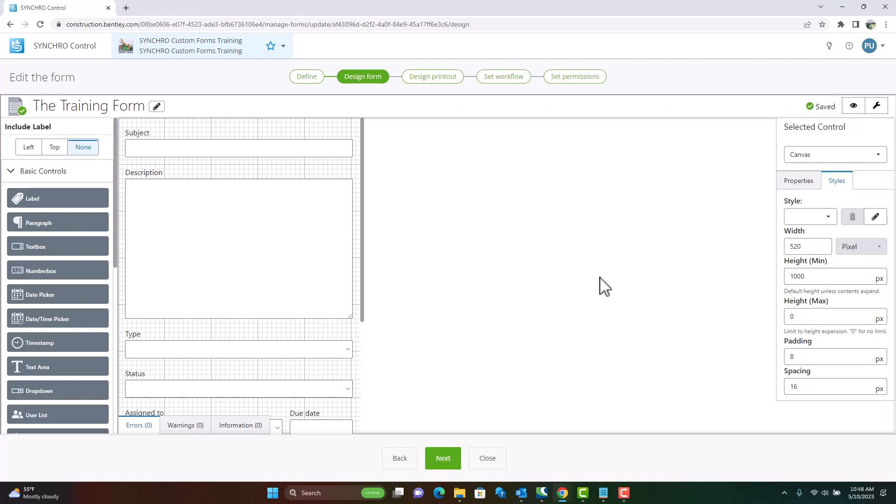
Step: Select all controls on the canvas and delete them
right_click(328, 332)
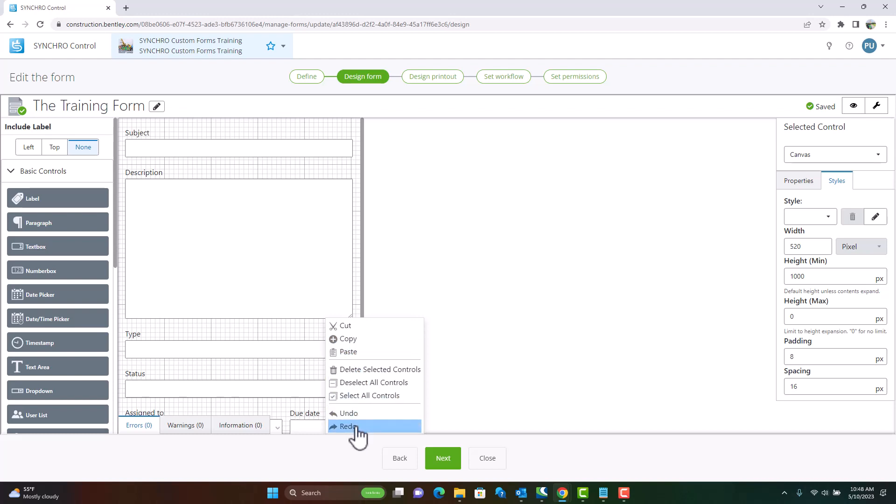
click(369, 396)
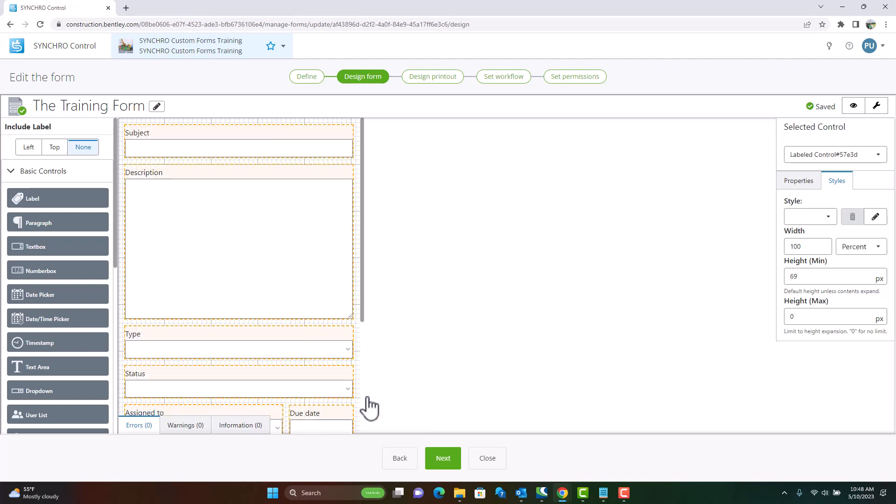
right_click(334, 322)
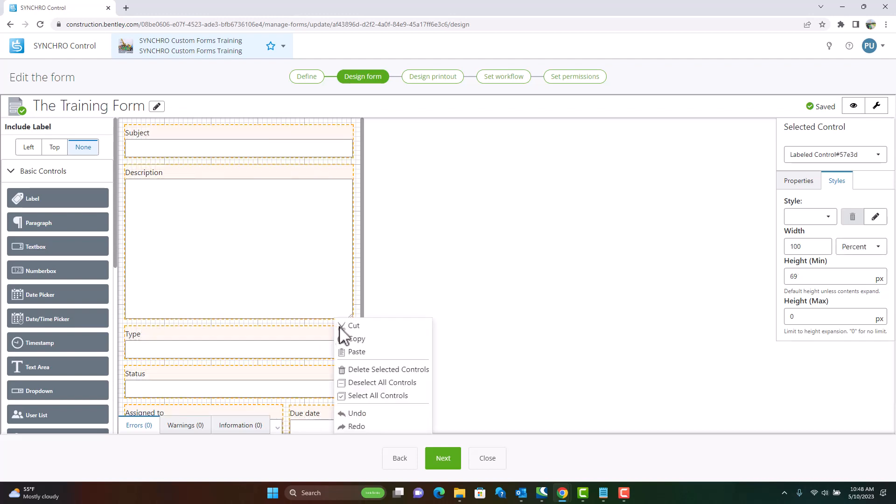
click(364, 370)
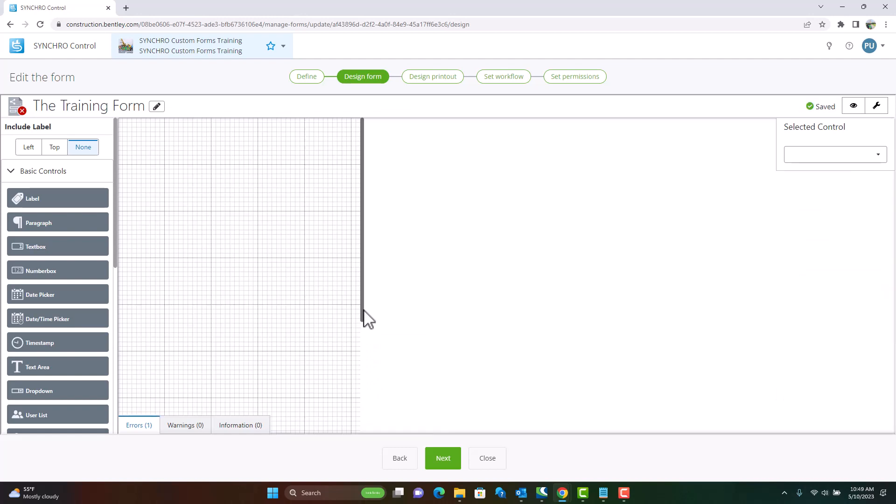
drag(369, 320, 369, 275)
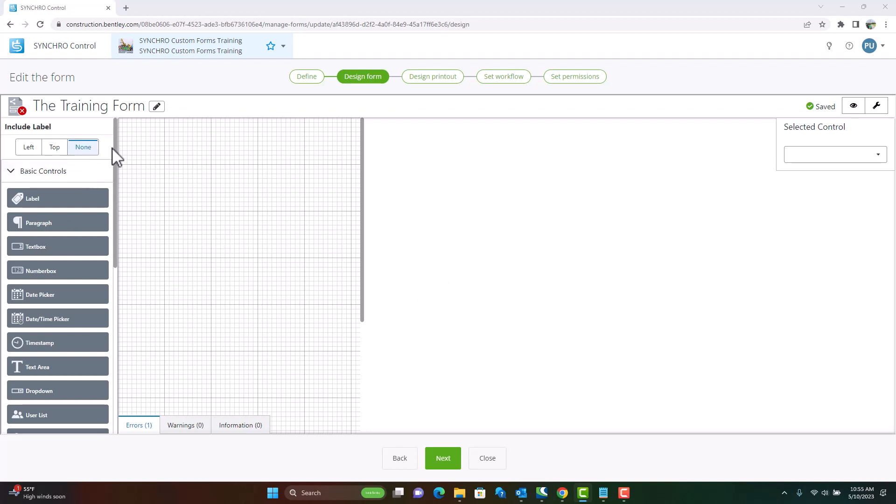
Step: Add a textbox without a label to the empty canvas and check it in the form preview
drag(40, 247, 188, 158)
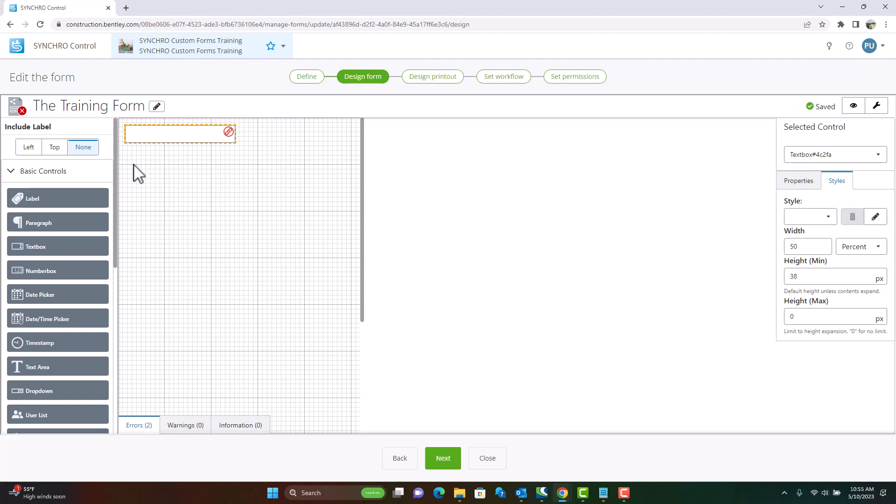
click(853, 106)
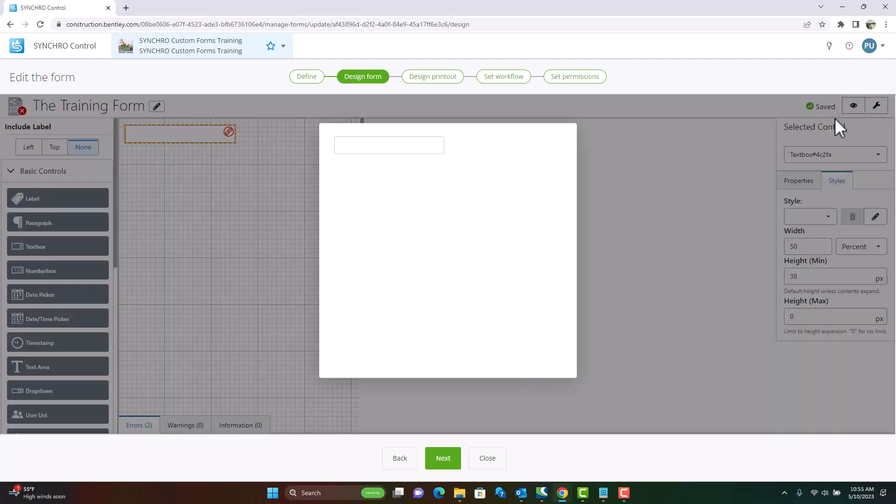
click(620, 180)
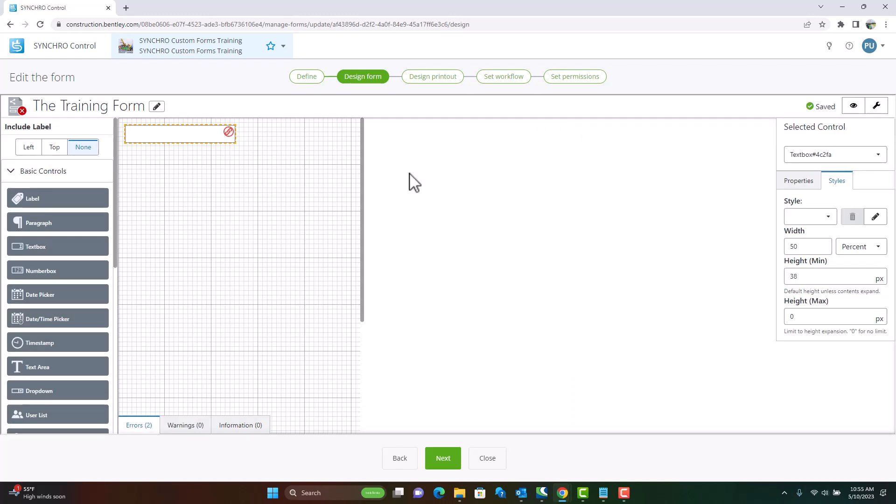
Step: Add two more textboxes to the canvas, one with its label on top and one with its label on the left
click(54, 148)
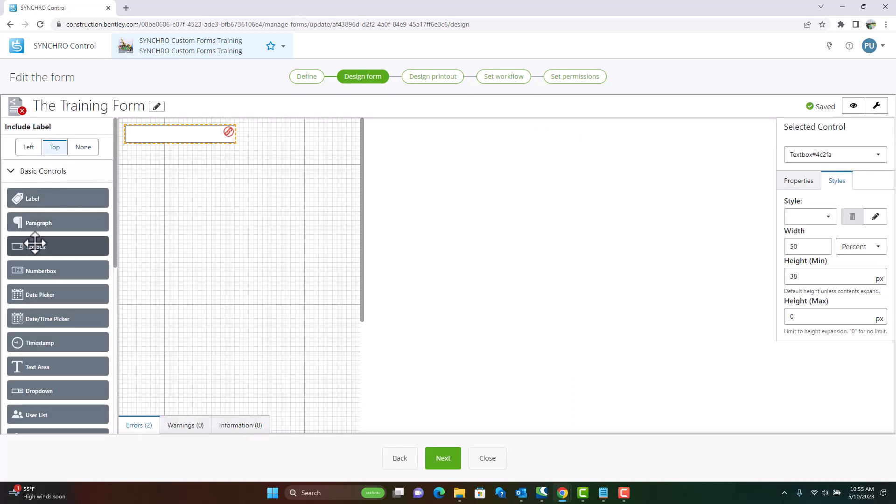
drag(32, 246, 150, 182)
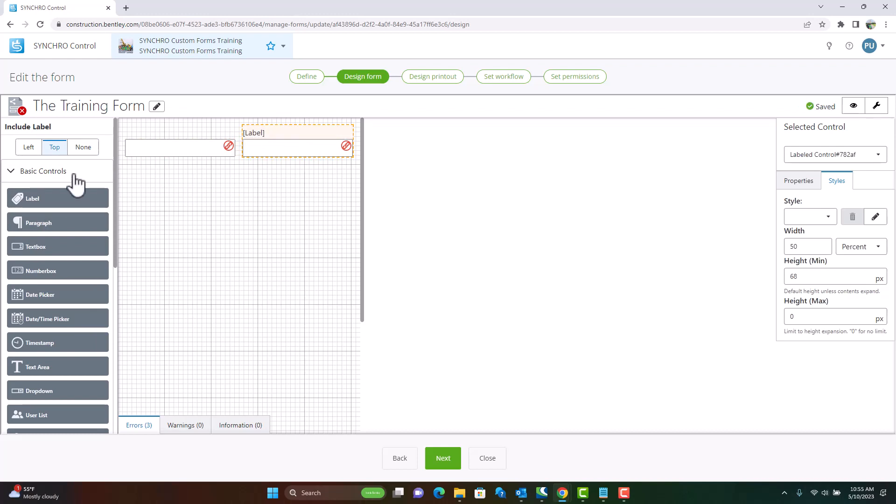
click(34, 152)
drag(40, 245, 173, 203)
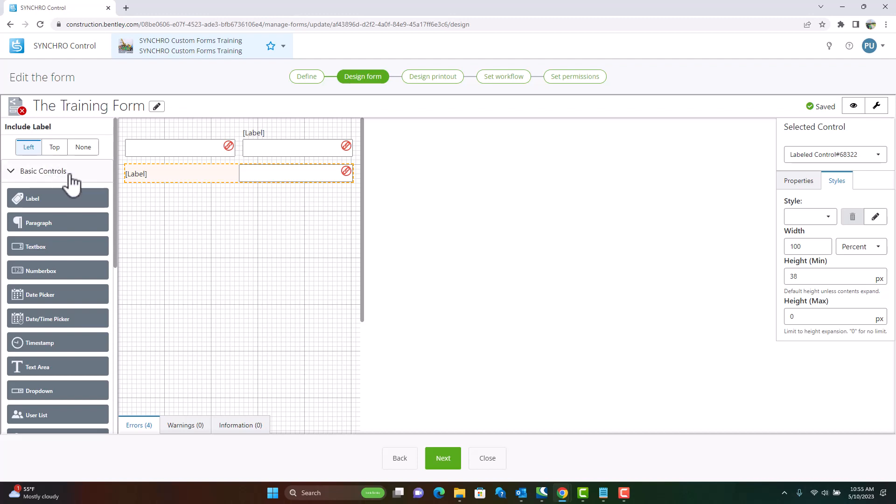
Step: Examine the properties of the left-labelled control as a whole, of its label and of its textbox
click(199, 180)
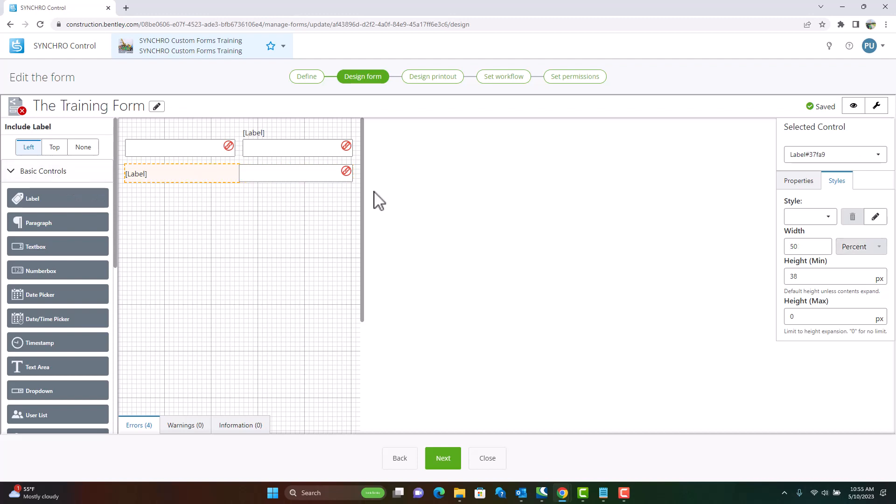
click(287, 180)
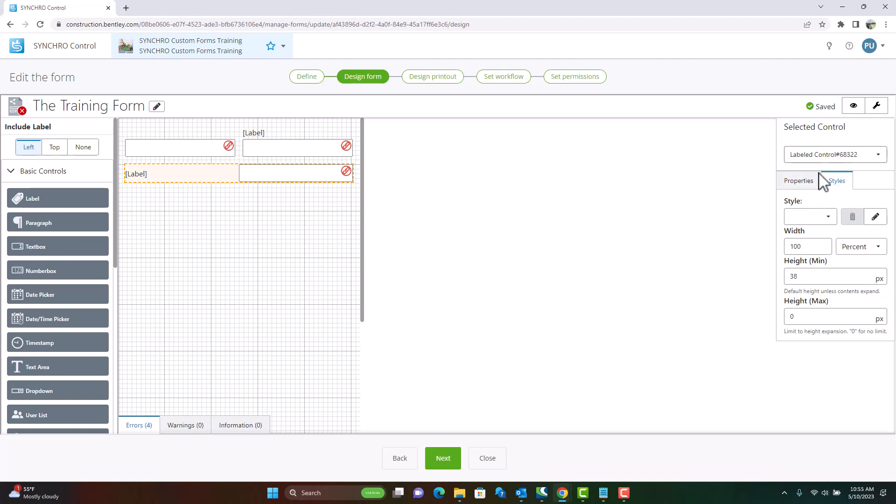
click(803, 189)
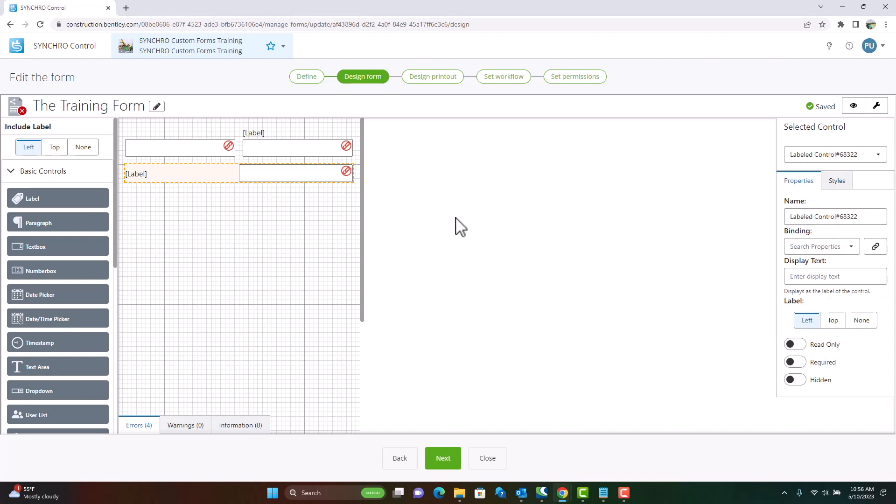
click(204, 179)
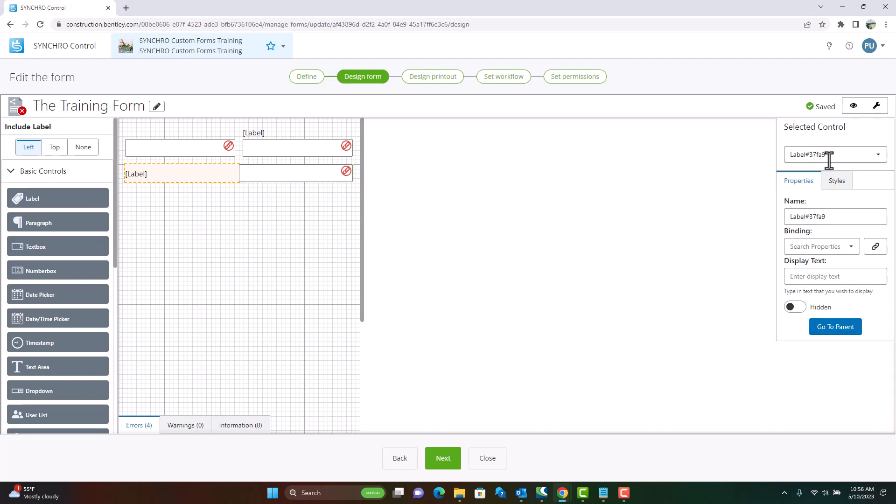
click(239, 179)
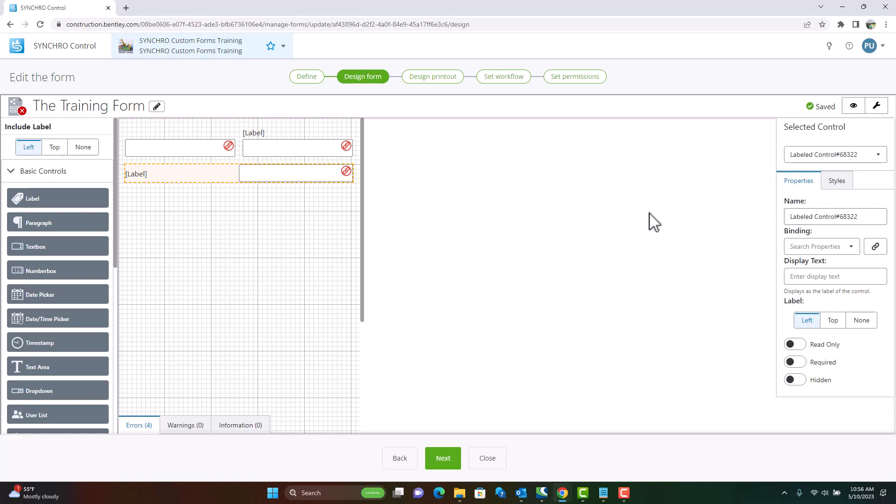
click(298, 186)
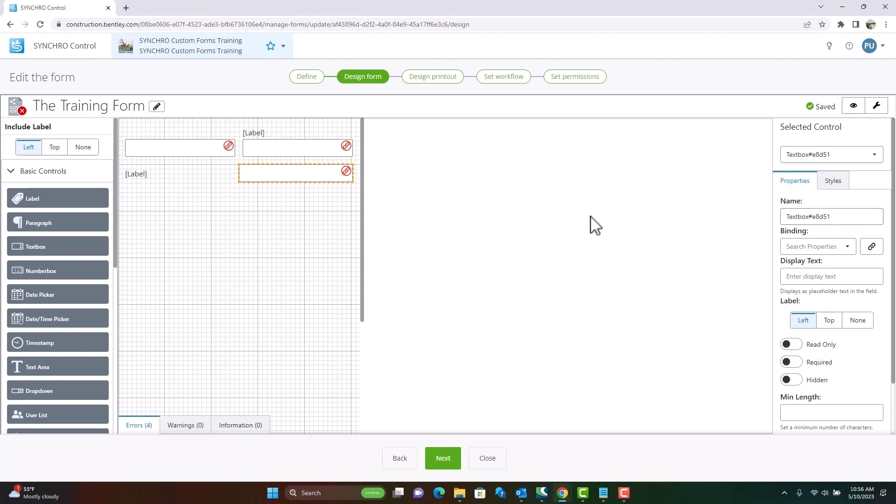
Step: Set the width of the whole left-labelled control to 80 percent
click(302, 180)
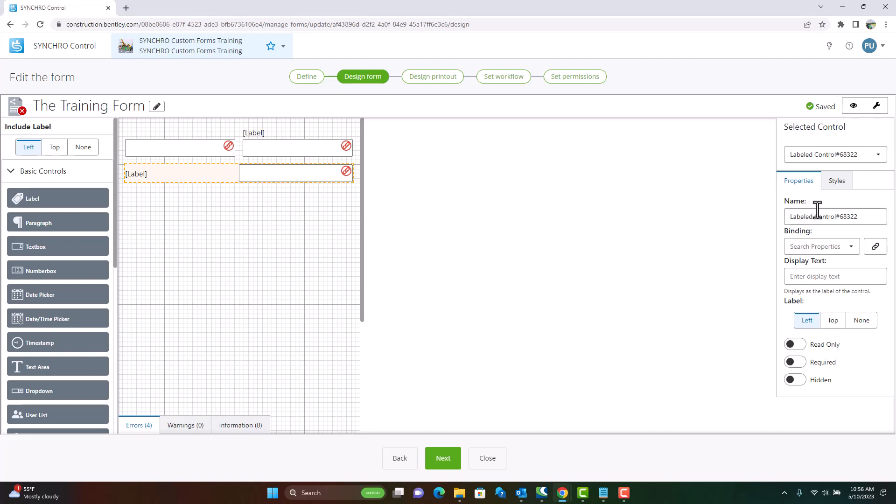
click(841, 186)
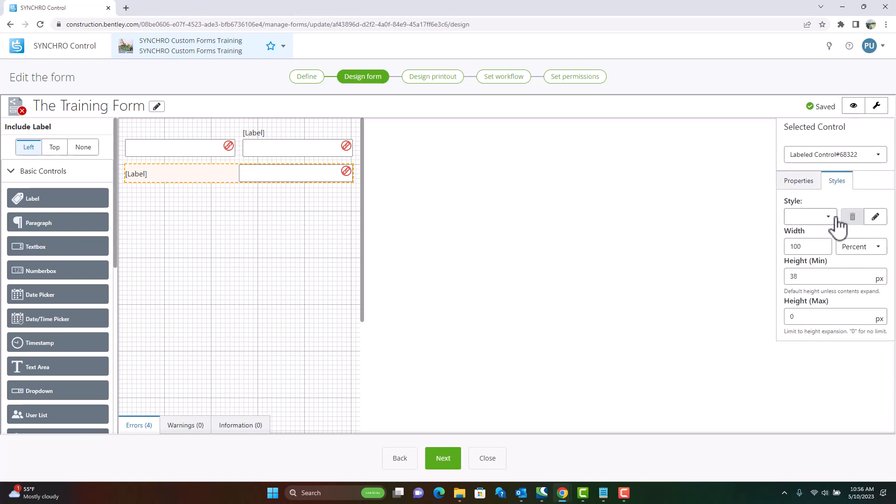
click(827, 248)
text(80)
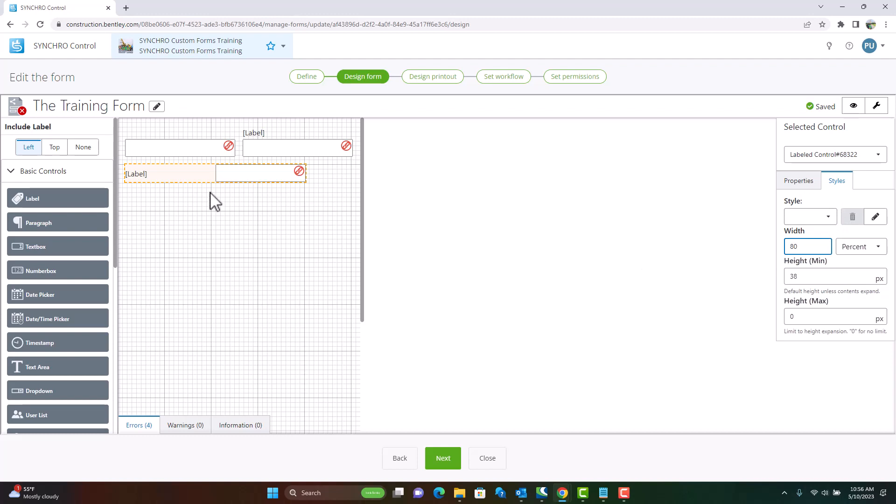
Step: Set the width of the textbox inside the left-labelled control to 75 percent
click(235, 178)
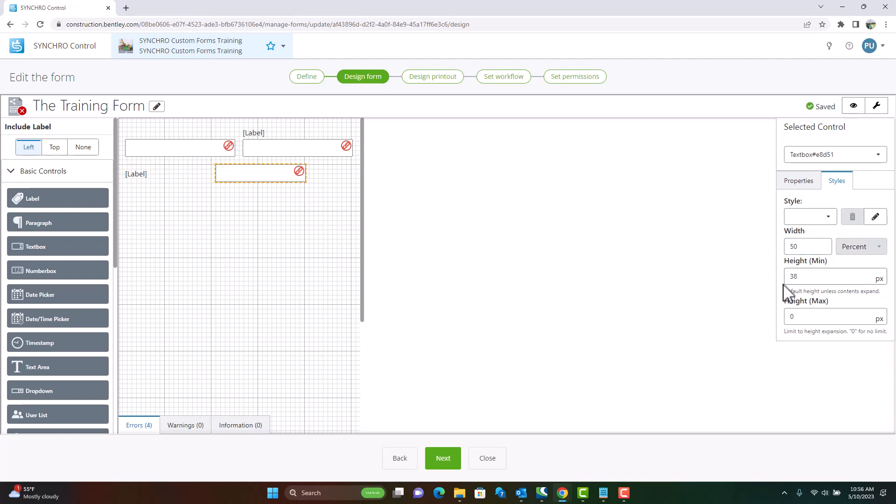
click(804, 248)
drag(804, 248, 777, 255)
text(75)
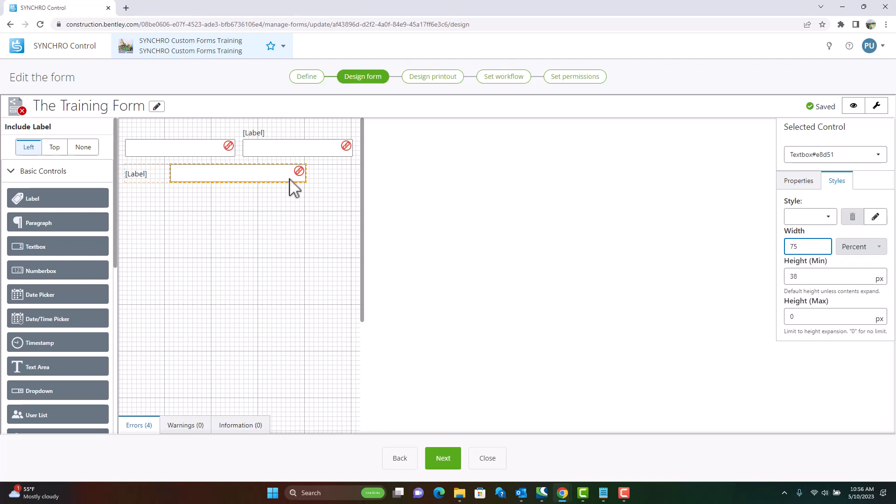
Step: Check the width unit options of the whole left-labelled control and set its width to 100 percent
click(278, 187)
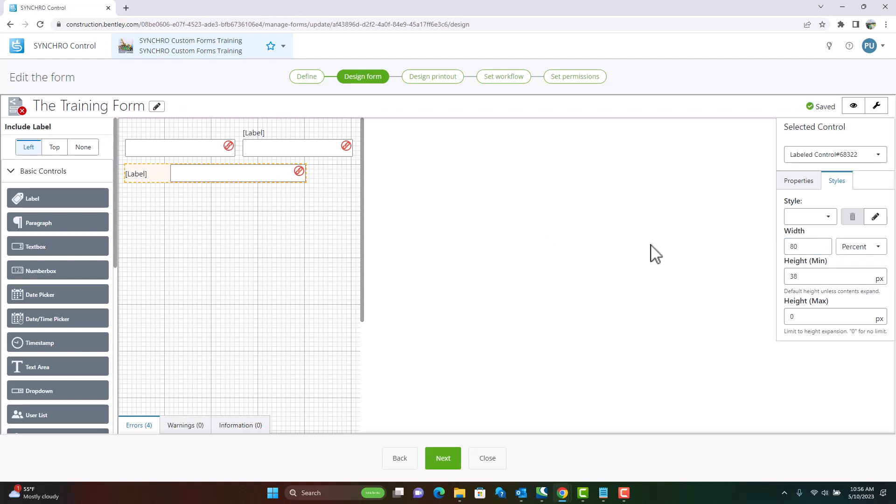
click(875, 252)
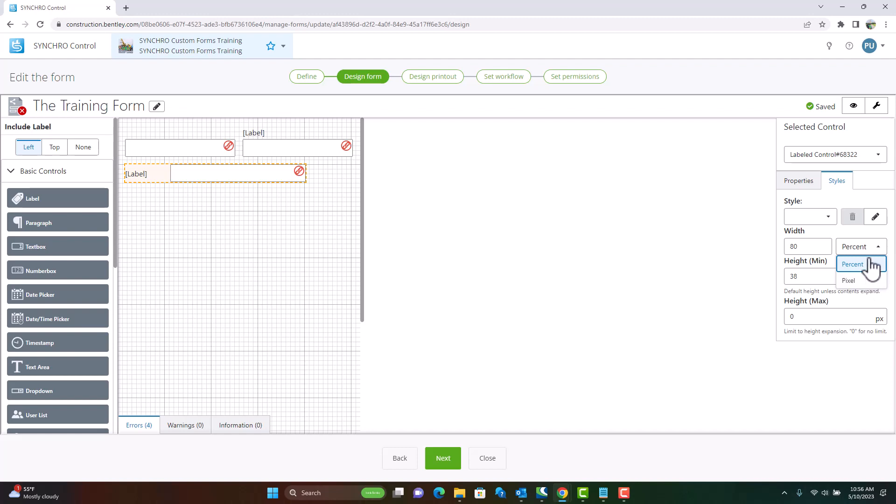
double_click(802, 247)
text(100)
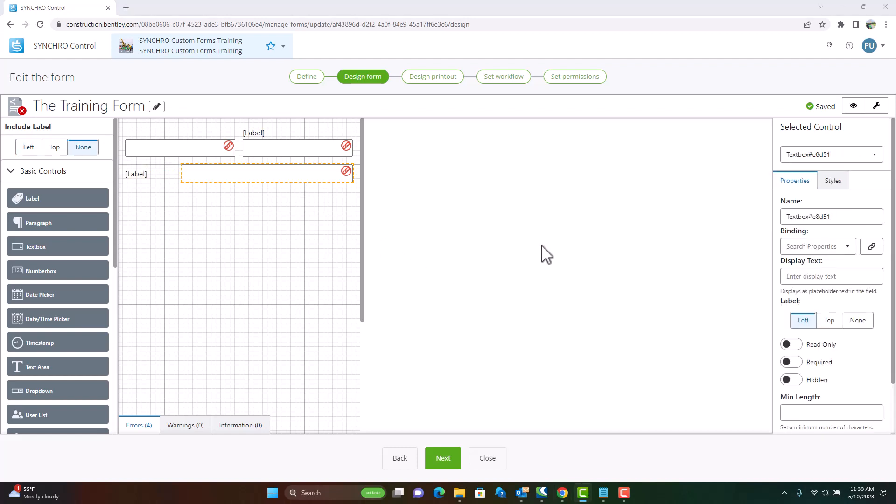
Step: Create a new style named "Blue 16 Underline" for the textbox of the left-labelled control
click(833, 183)
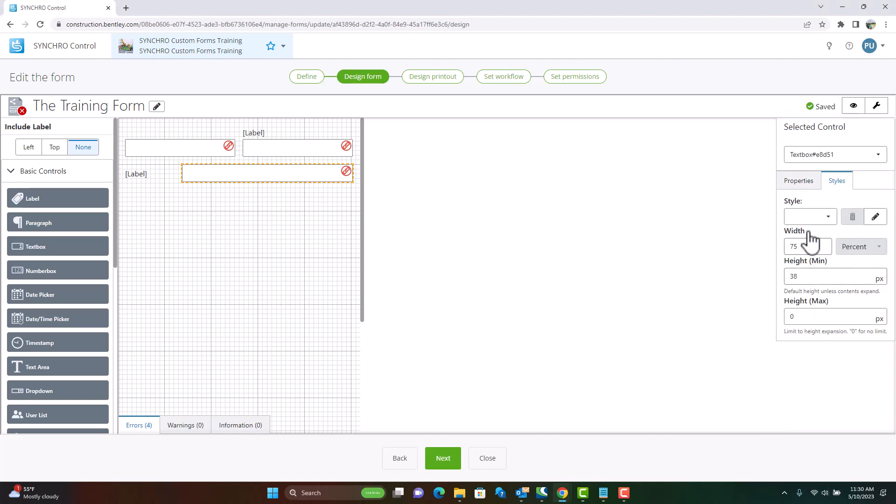
click(875, 218)
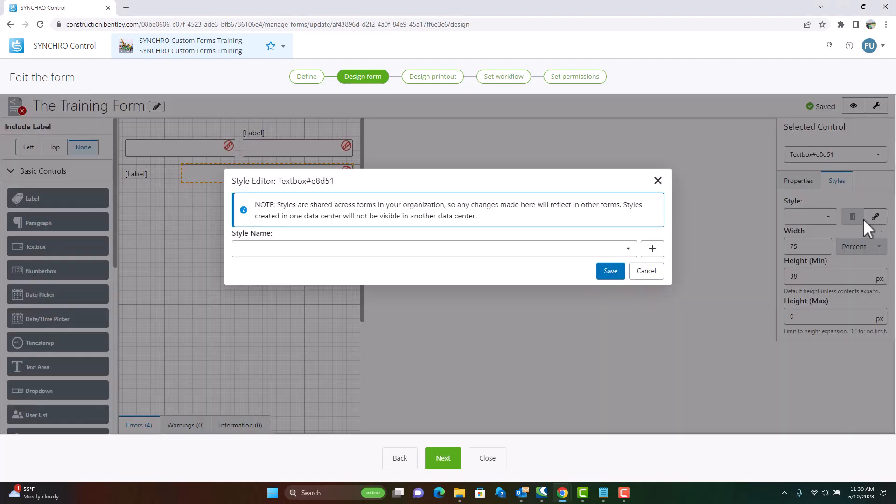
click(654, 249)
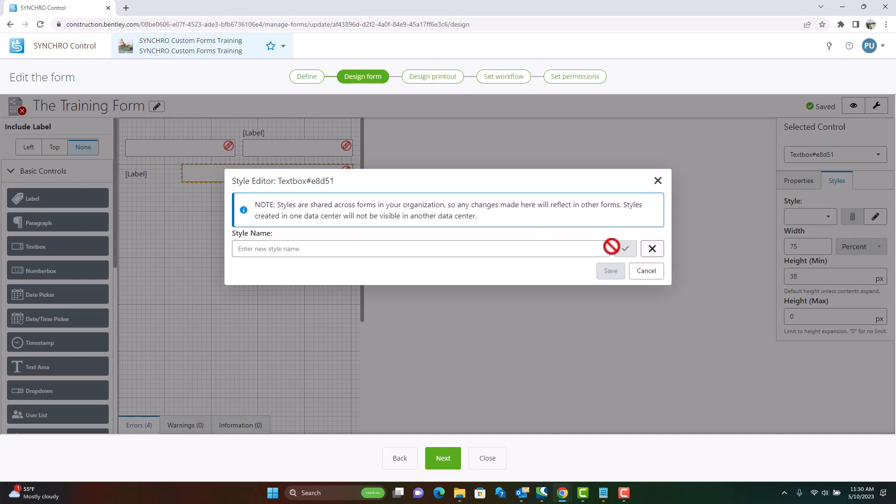
click(545, 249)
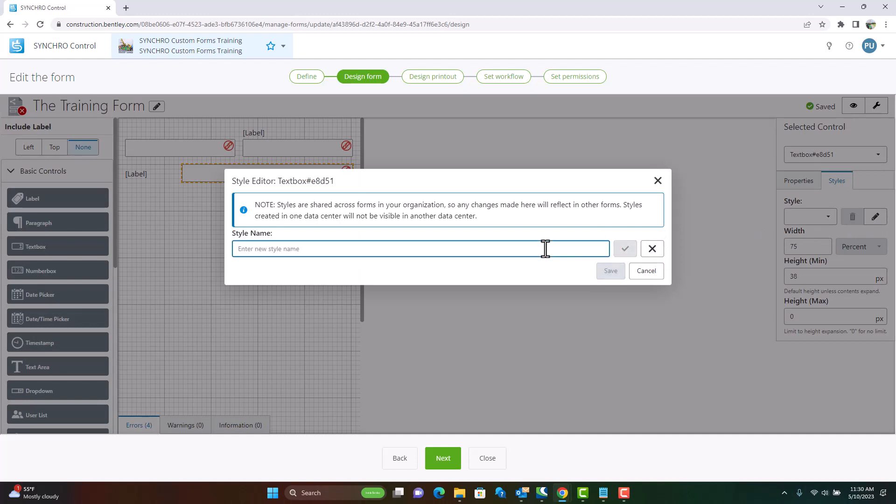
text(Blue 16 Underline)
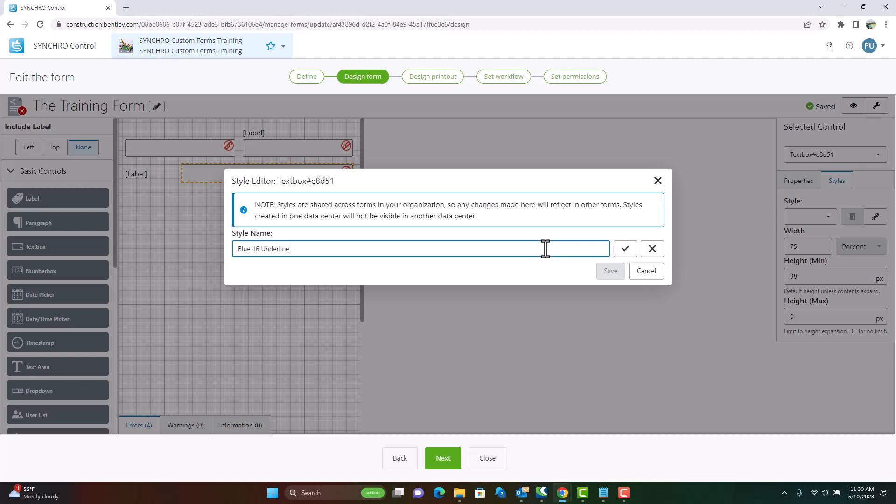
click(625, 252)
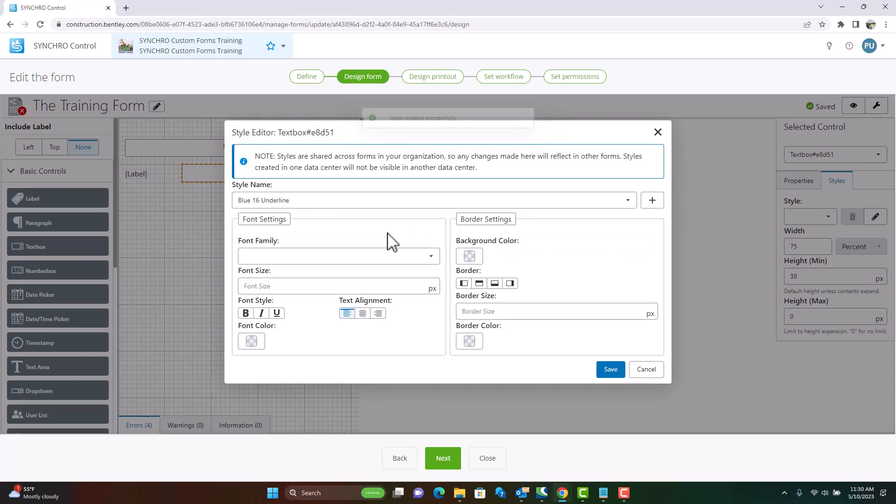
Step: Set the style's font to Arial at 16 px with underlining
click(434, 261)
click(295, 290)
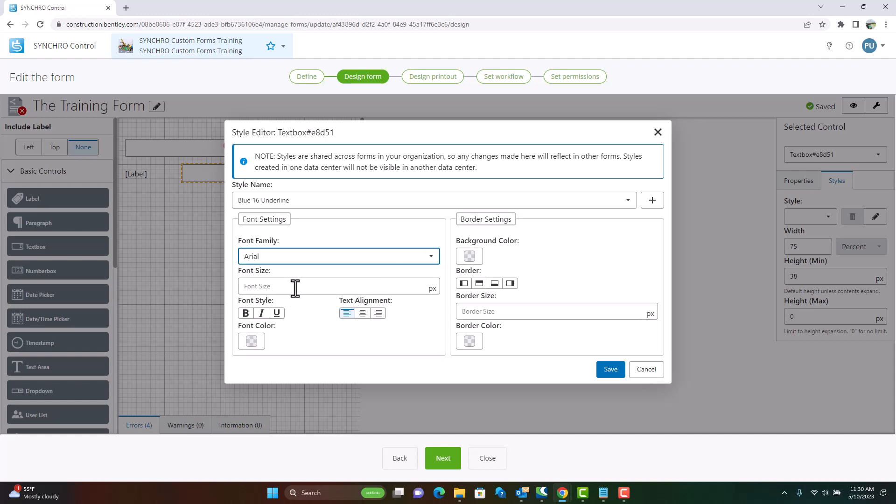
click(407, 290)
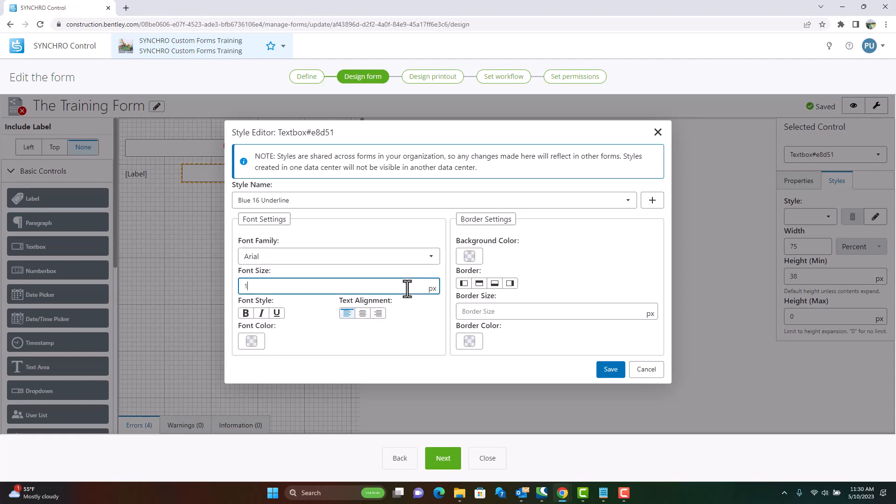
text(16)
click(277, 313)
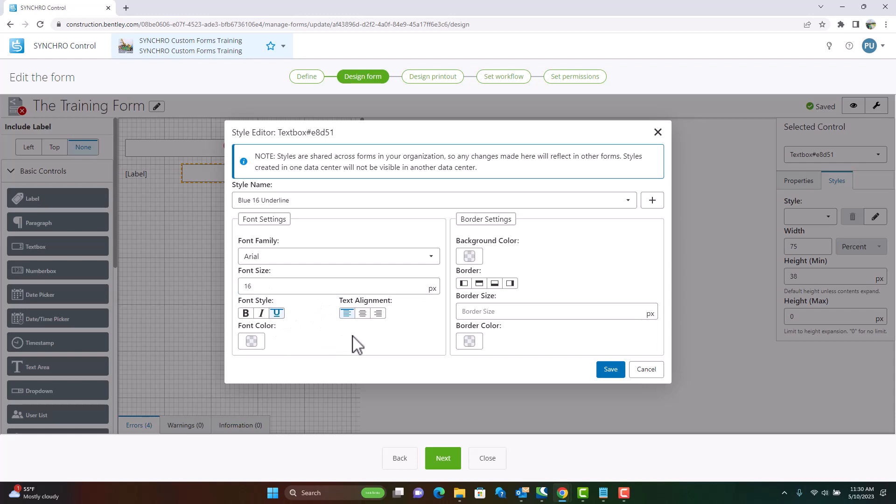
Step: Give the style a dark blue font color and save it to the textbox
click(253, 342)
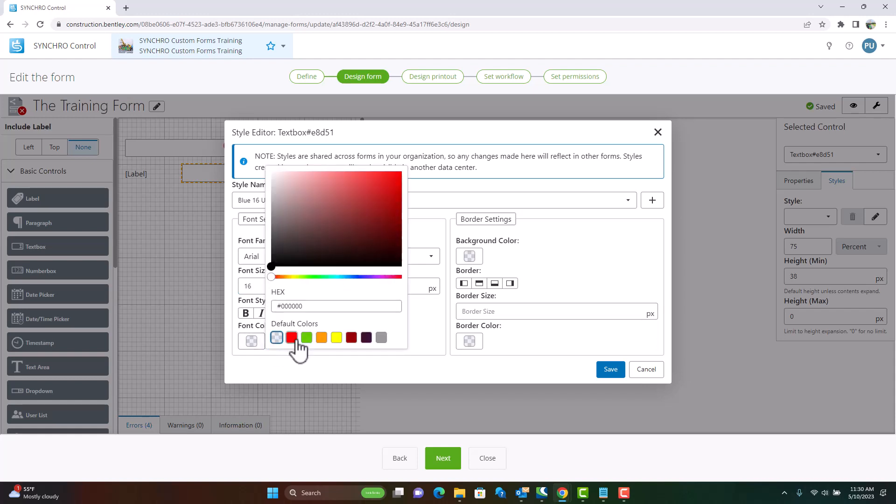
click(362, 276)
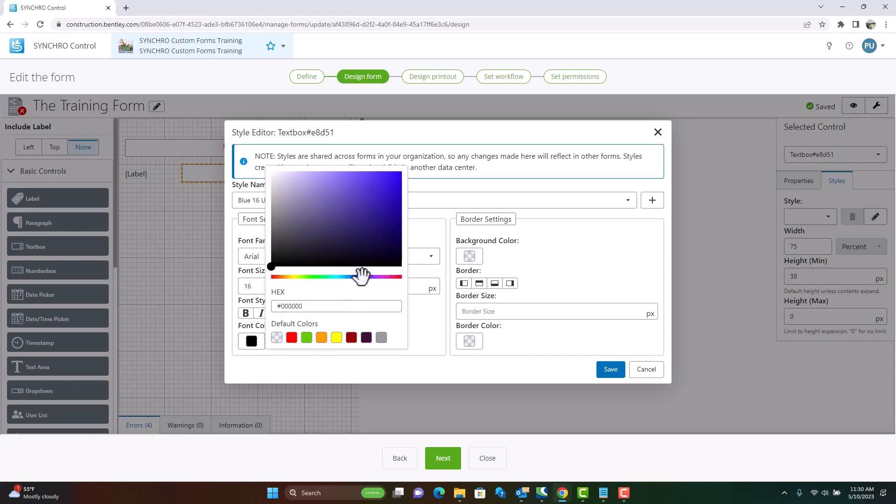
click(383, 205)
click(312, 364)
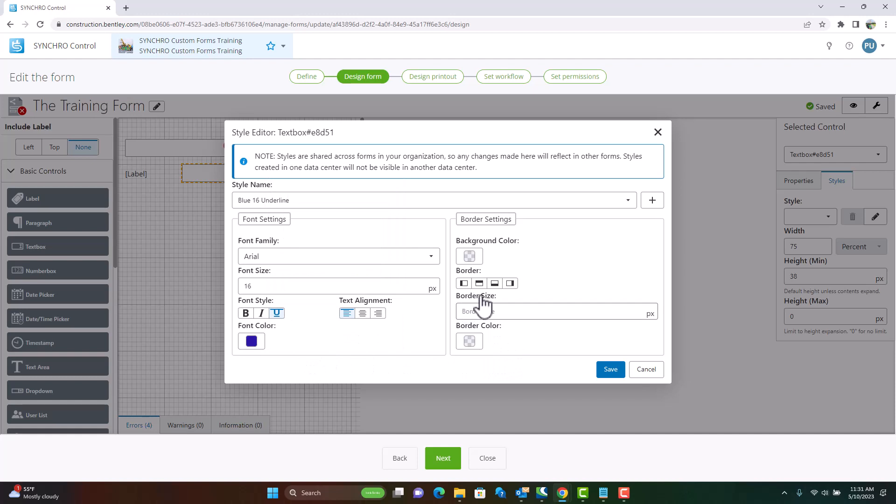
click(611, 371)
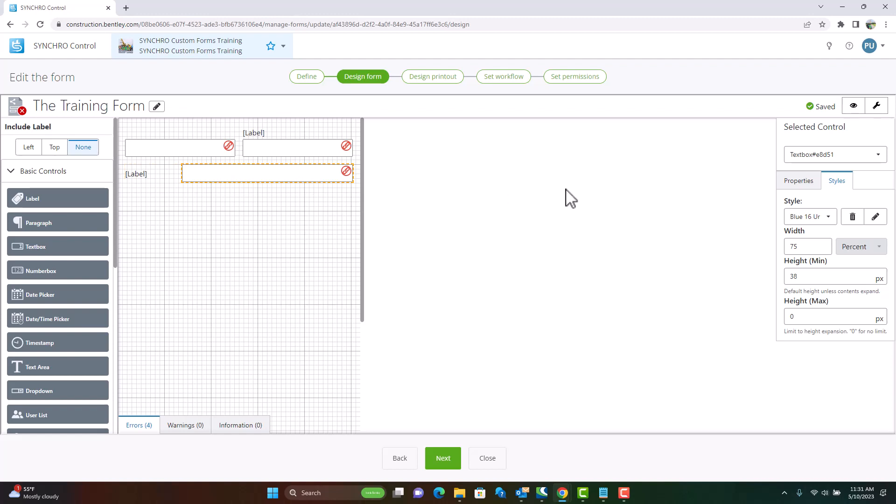
Step: Preview the form, test the styled textbox with the sample text "Blue Text", and close the preview
click(855, 111)
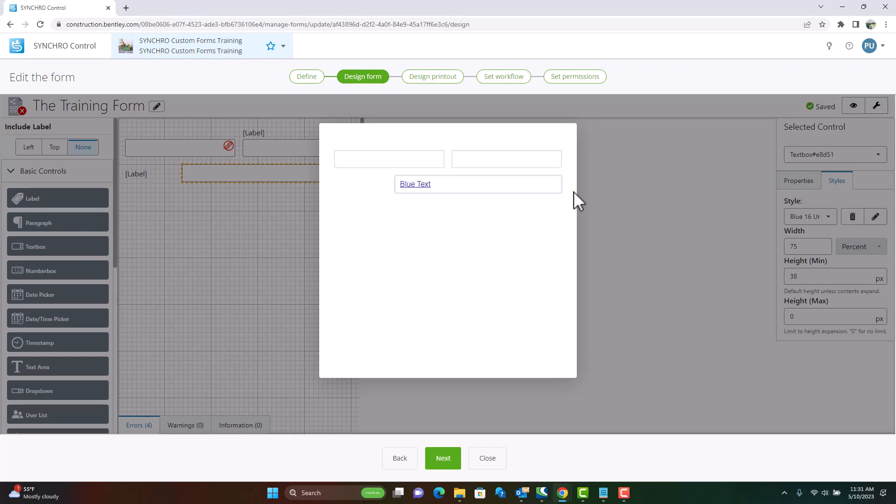
click(613, 191)
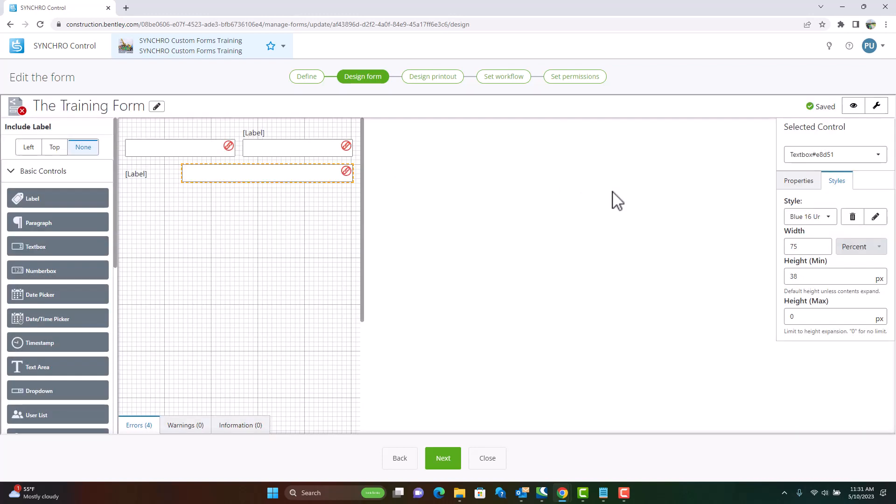